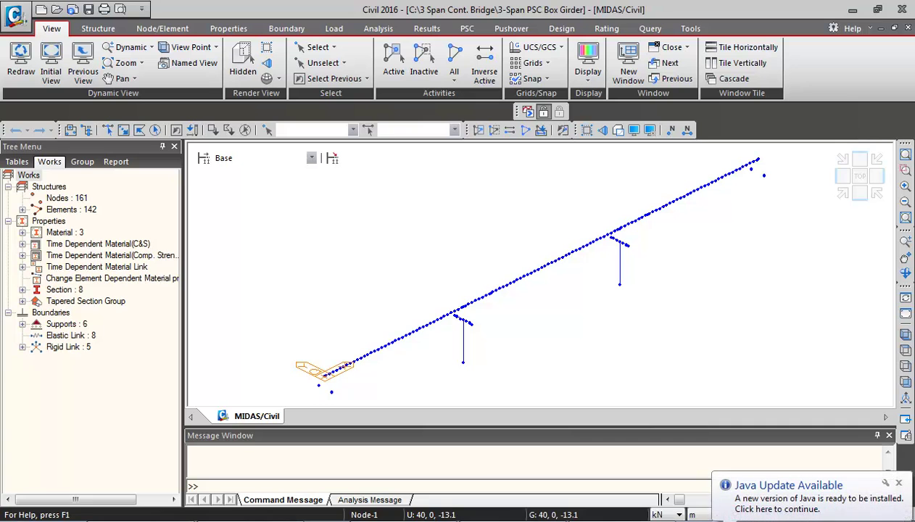
Step: Create the Self Weight static load case with type Construction Stage Load (CS)
left_click(334, 29)
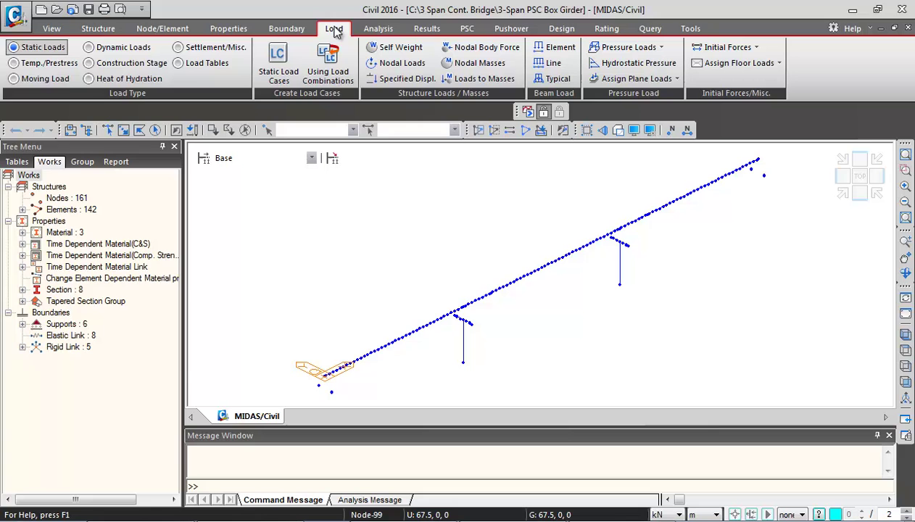
left_click(283, 64)
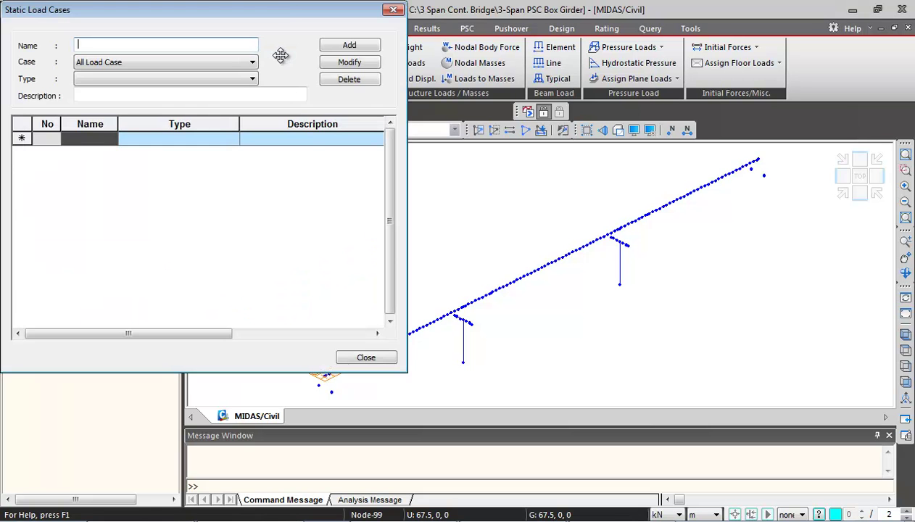
left_click_drag(282, 10, 300, 57)
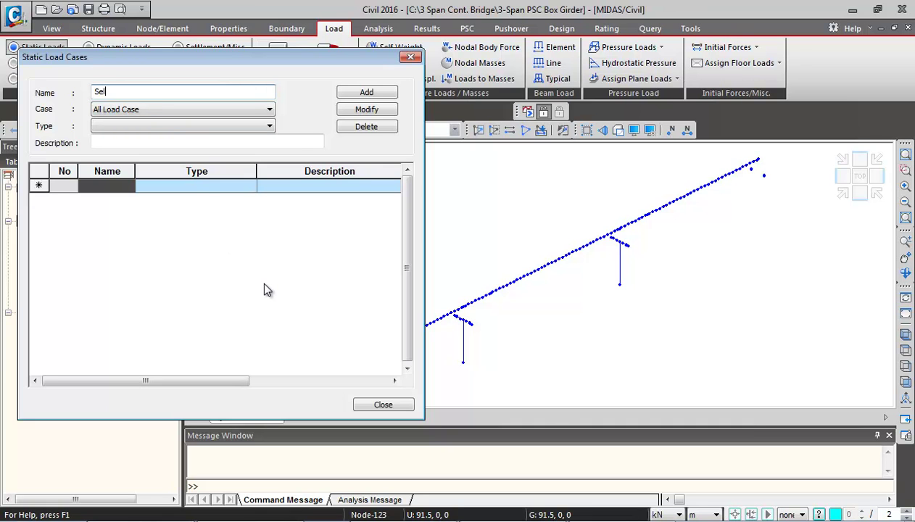
type("ight")
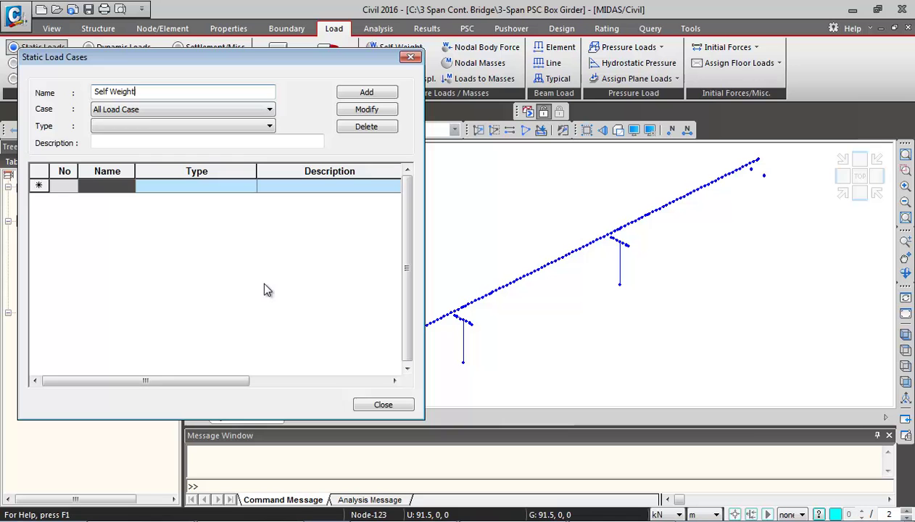
left_click(163, 126)
key("c")
key("c")
key("c")
key("c")
key("c")
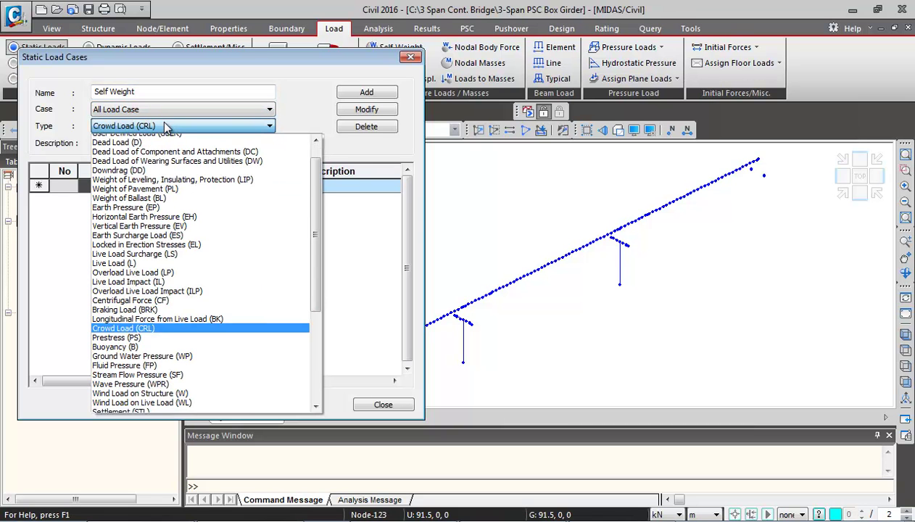
left_click(167, 127)
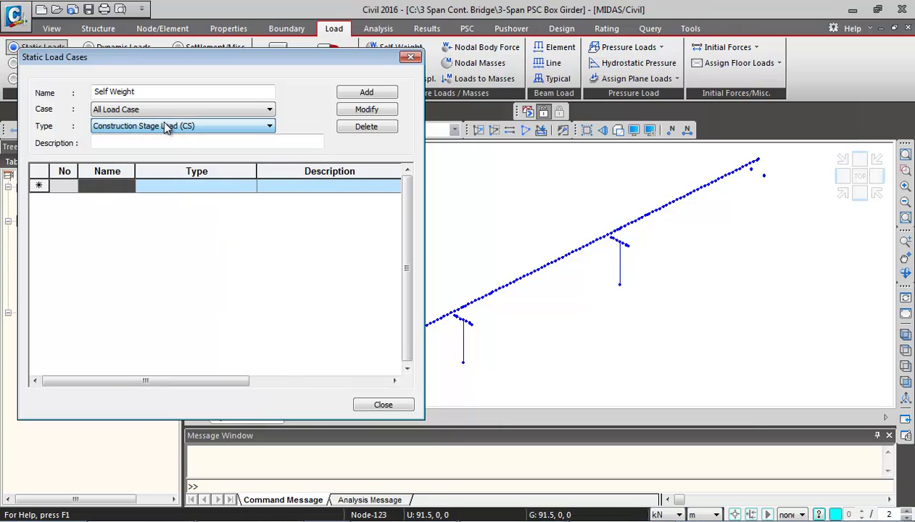
left_click(175, 110)
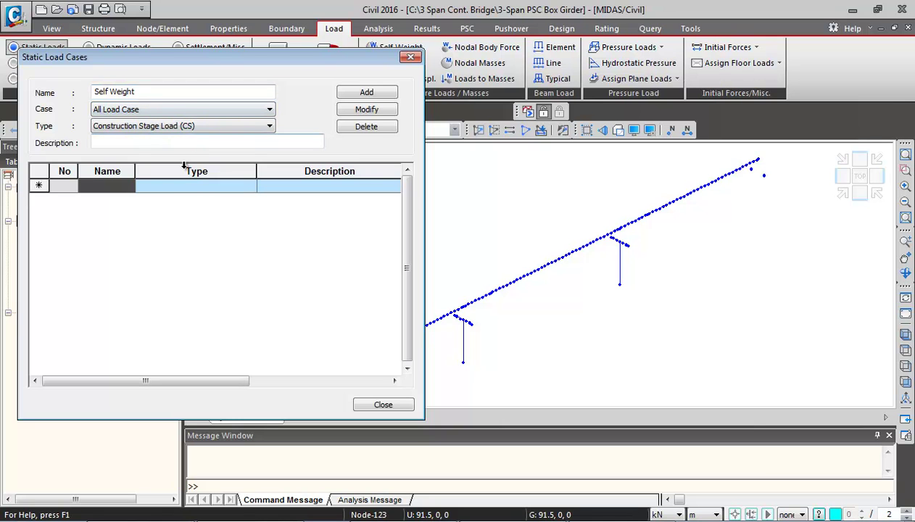
left_click(387, 100)
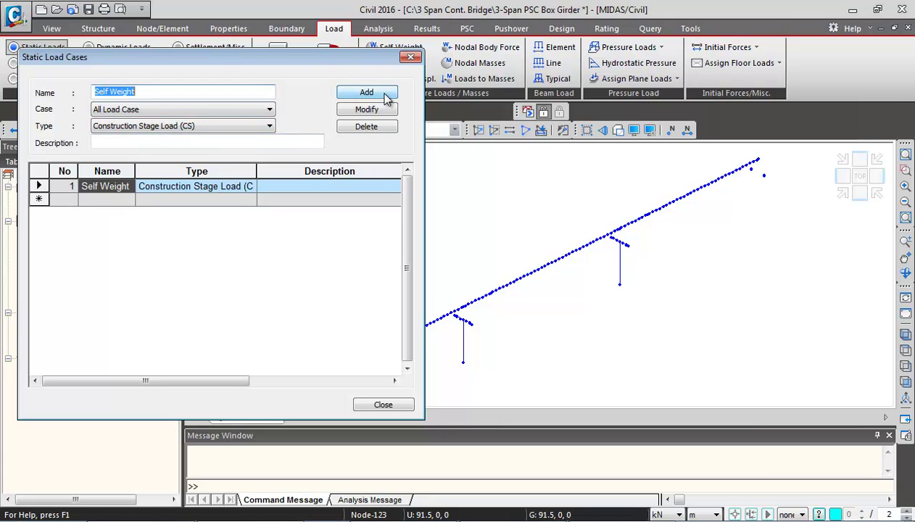
Step: Add the SIDL WC, SIDL CB and Prestress construction stage load cases
type("SIDL WC")
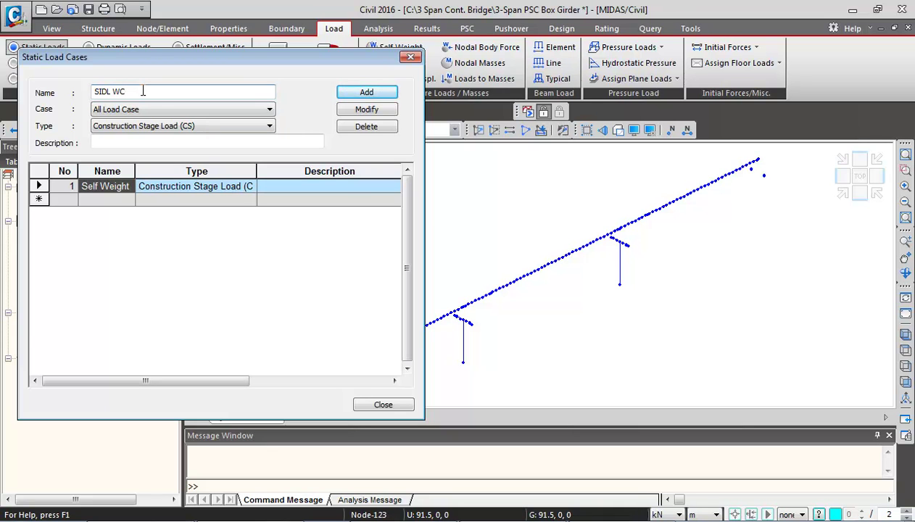
left_click(367, 92)
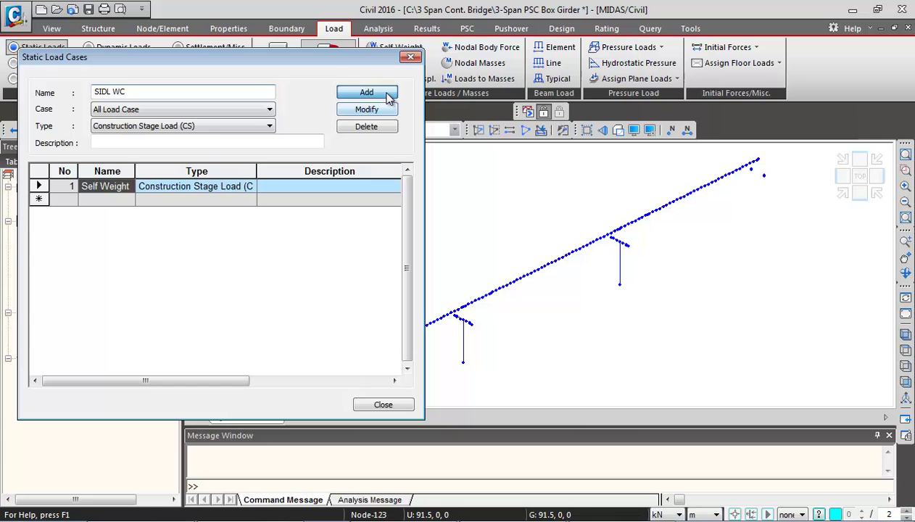
left_click_drag(115, 94, 149, 93)
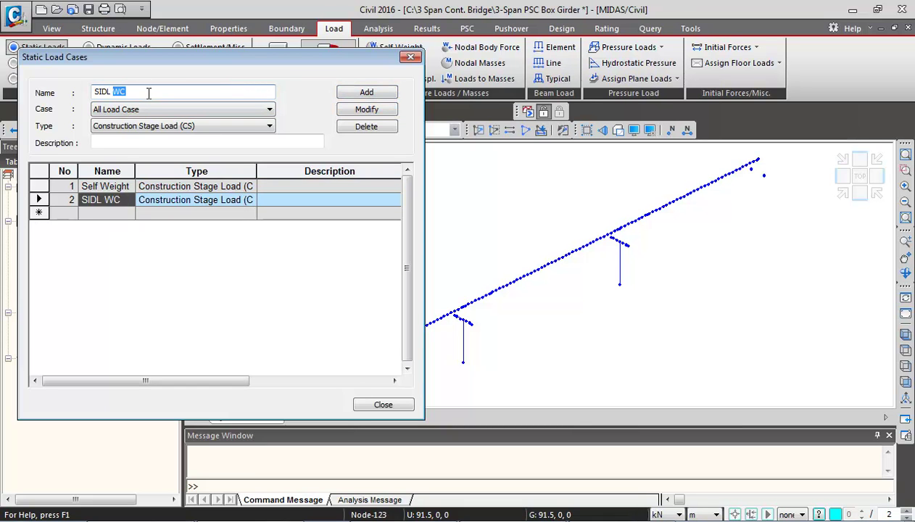
type("CB")
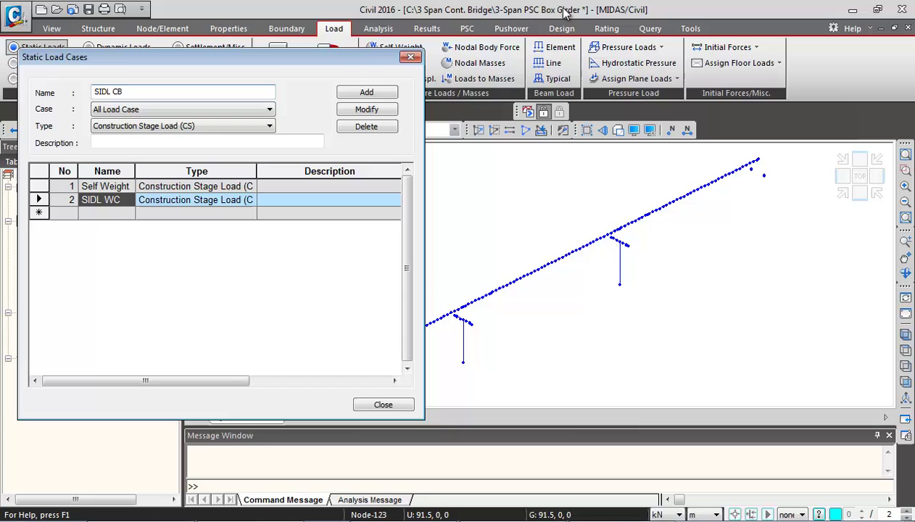
left_click(368, 92)
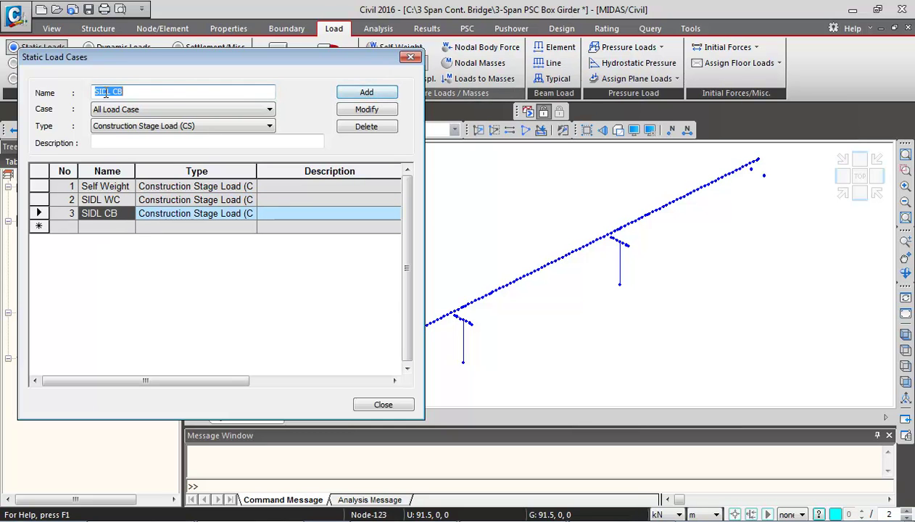
type("Prestress")
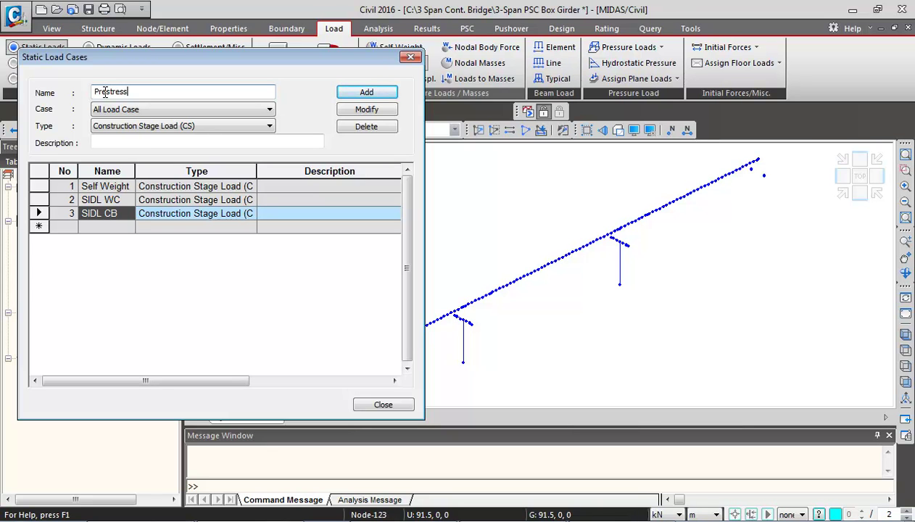
left_click(384, 100)
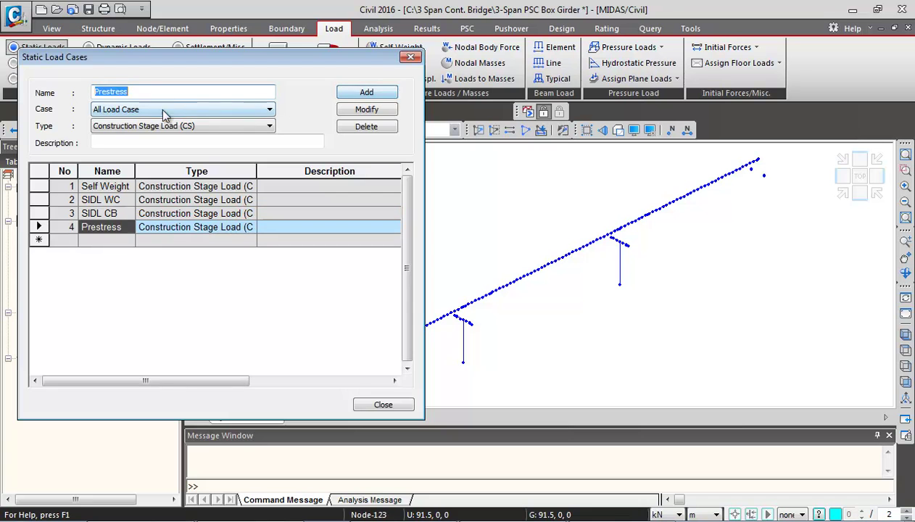
Step: Add Temperature rise and Temperature fall load cases of type Temperature (T)
type("Temperature rise")
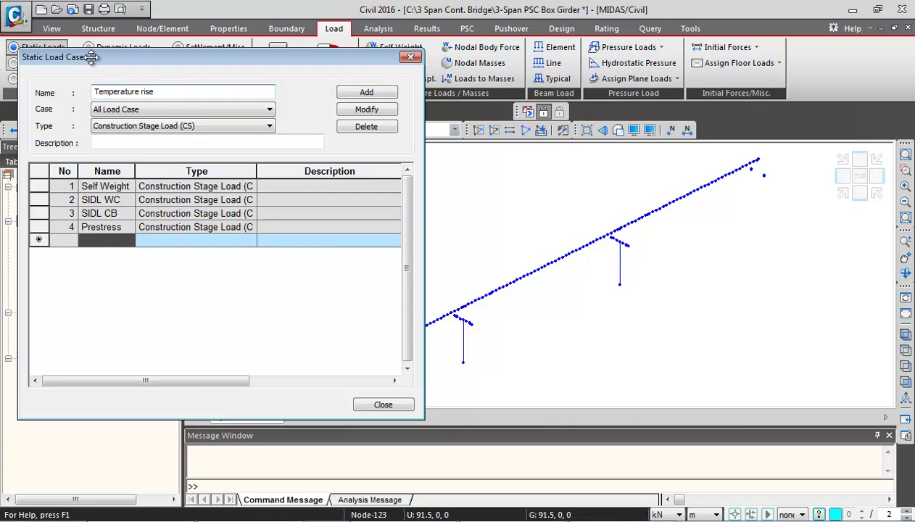
left_click(186, 128)
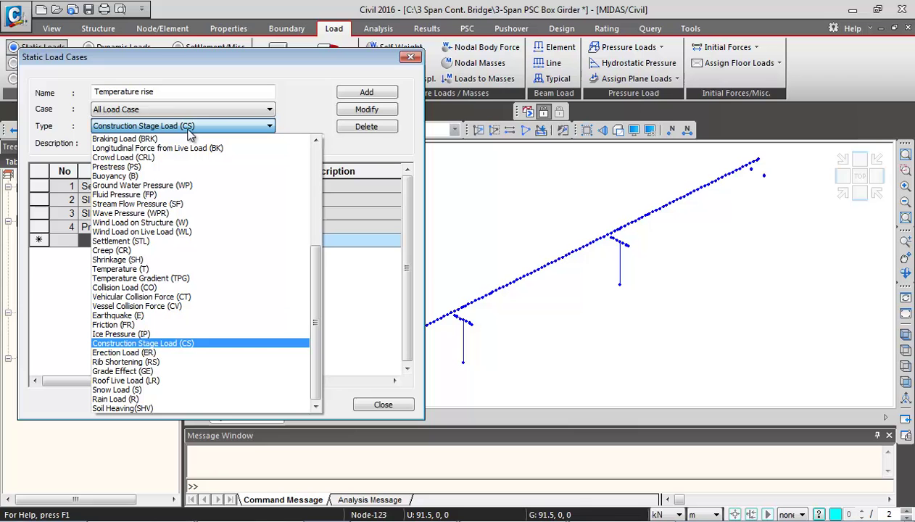
left_click(134, 269)
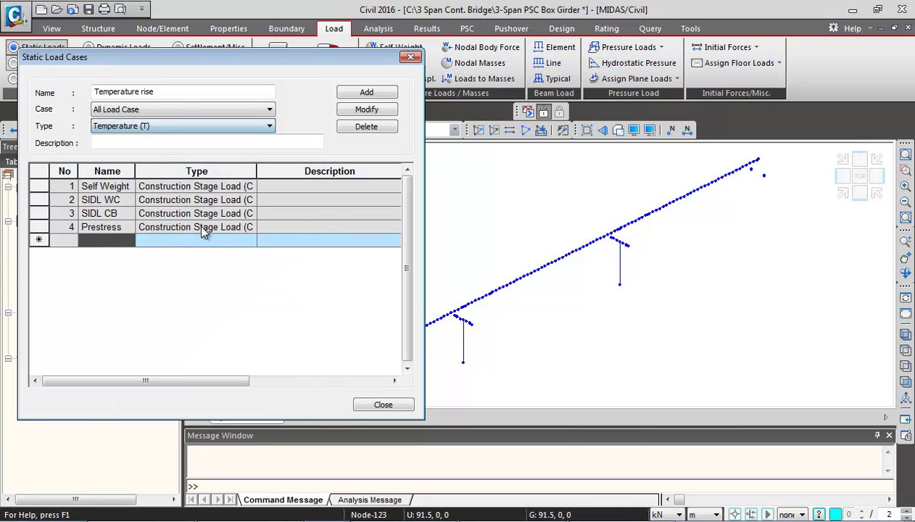
left_click(384, 98)
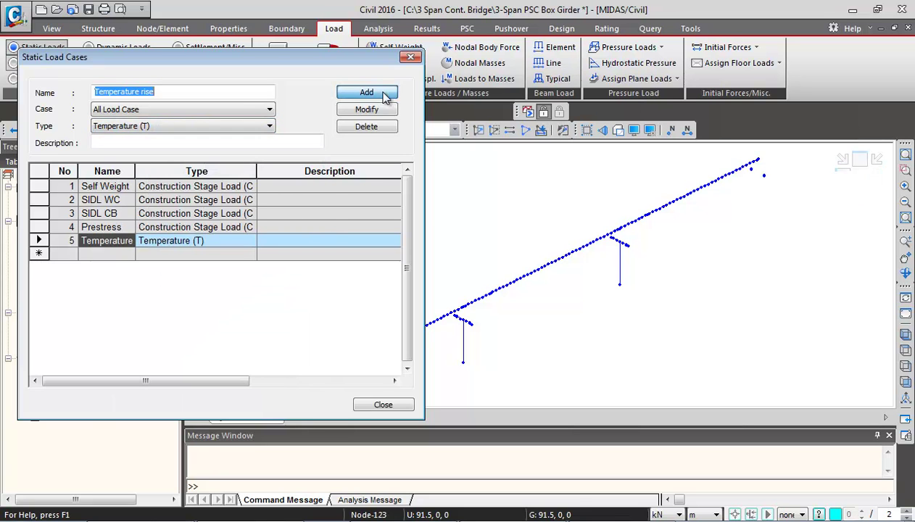
double_click(143, 90)
type("fall")
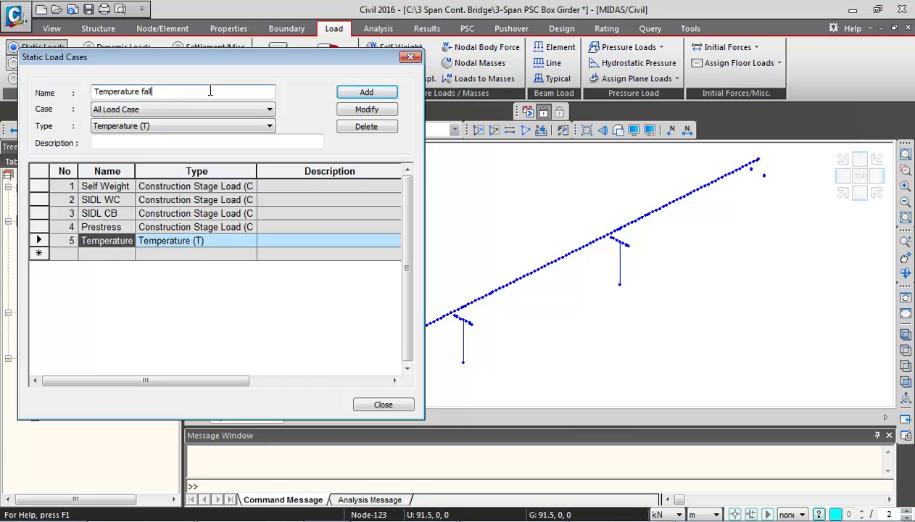
left_click(364, 93)
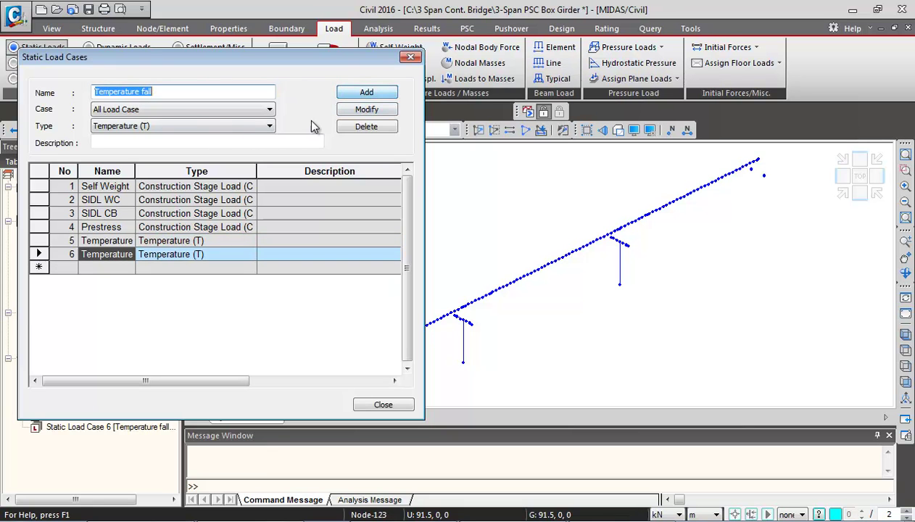
Step: Add Positive and Negative Temperature Grad cases of type Temperature Gradient (TPG)
left_click(142, 92)
left_click_drag(131, 92, 94, 92)
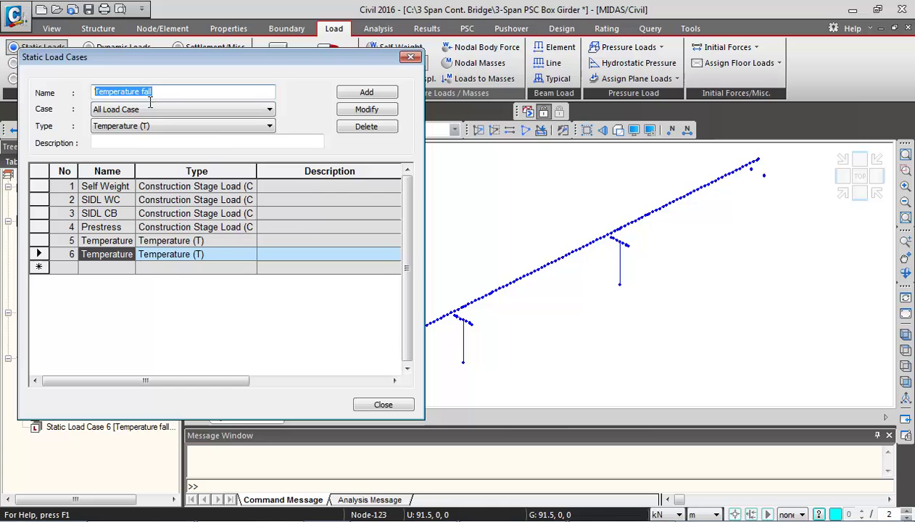
type("Positive Temperature Grad")
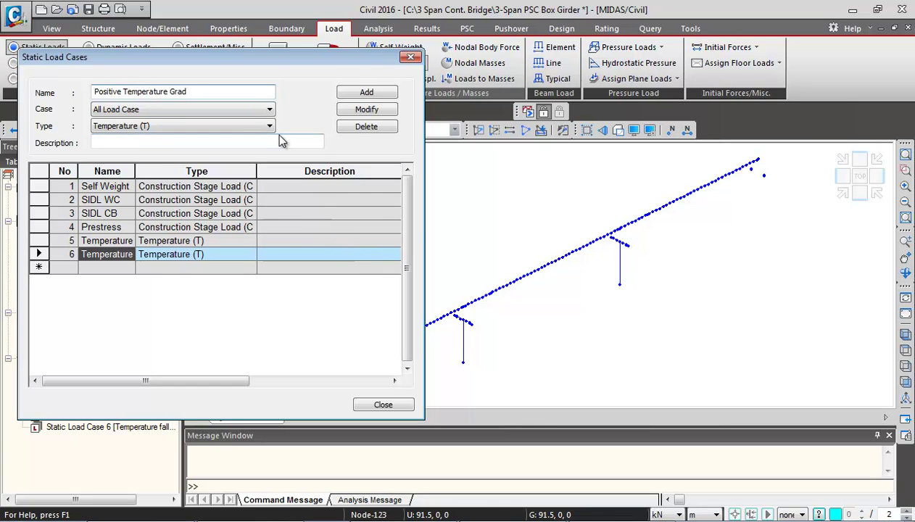
left_click(226, 127)
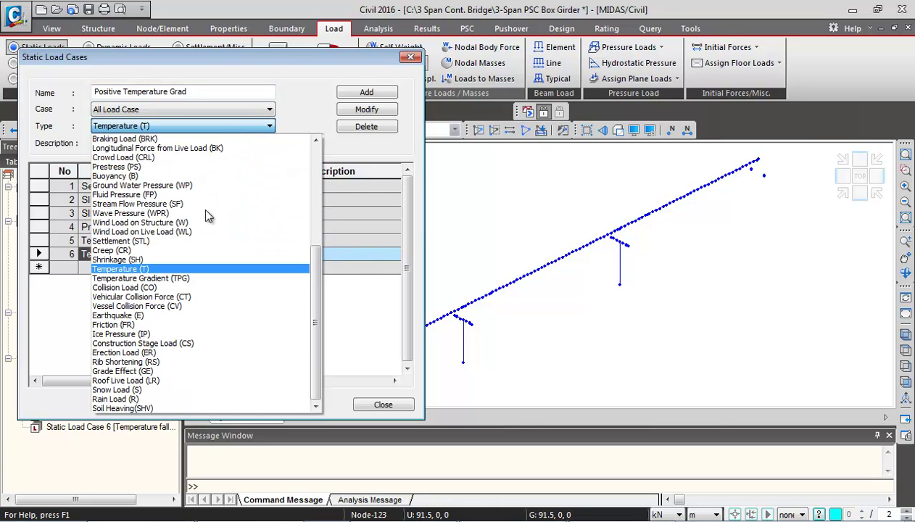
left_click(164, 280)
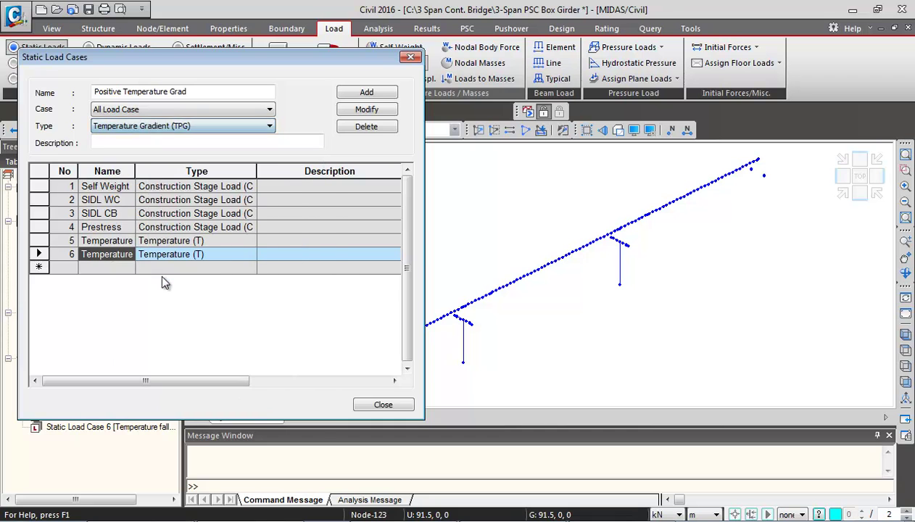
left_click(378, 95)
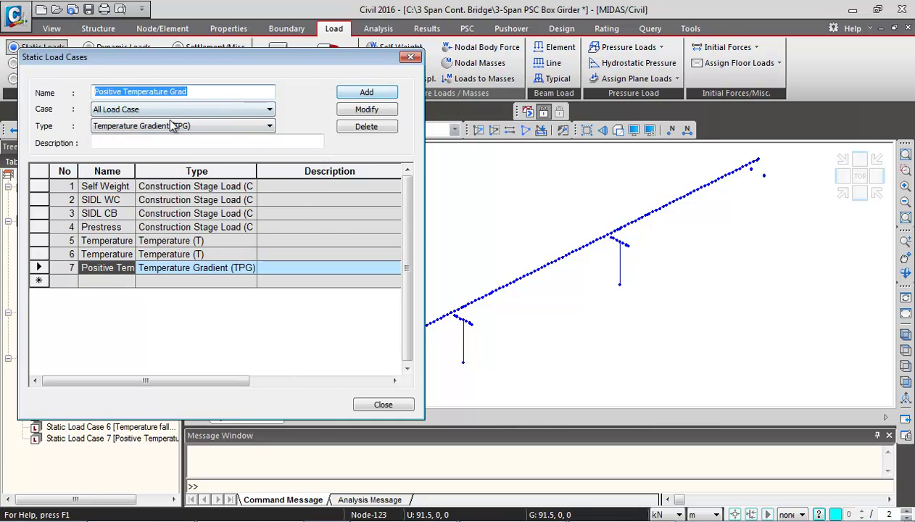
double_click(111, 93)
key("BackSpace")
type("Negative")
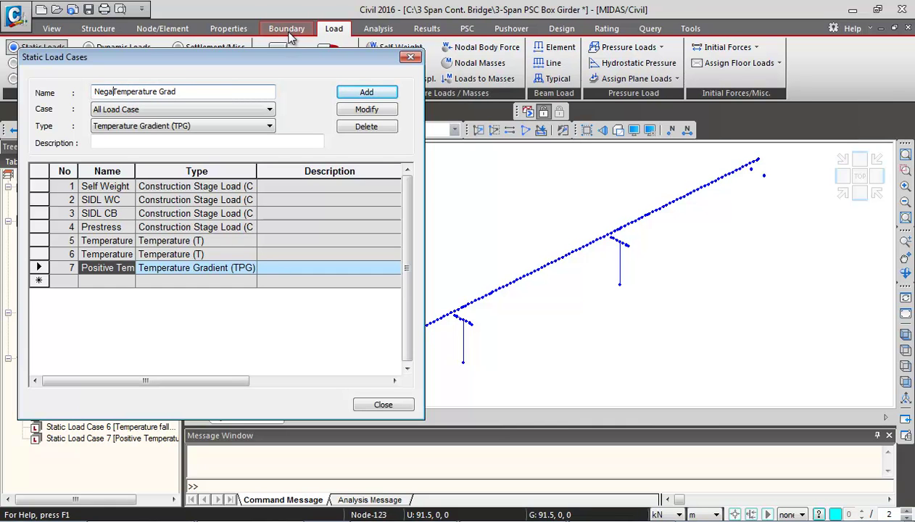
left_click(367, 93)
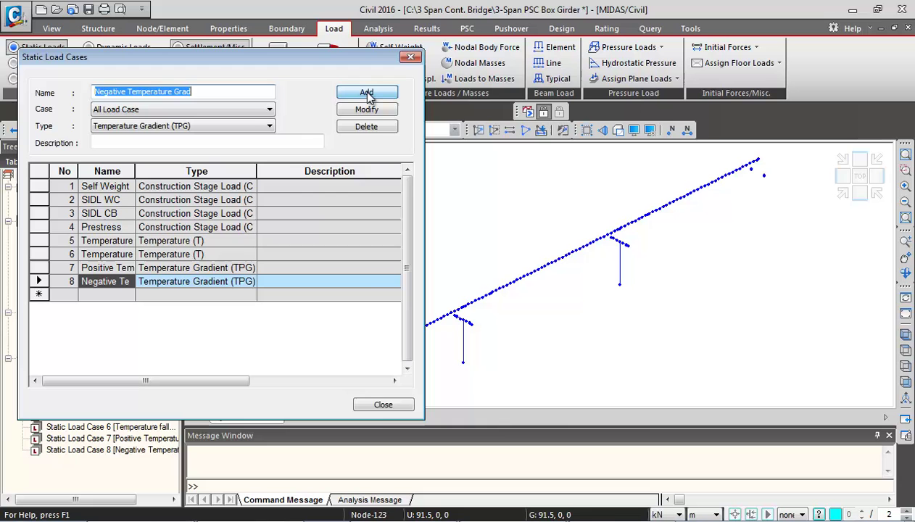
Step: Assign self-weight to the Self Weight case in group SW with a Z factor of -1
left_click(382, 405)
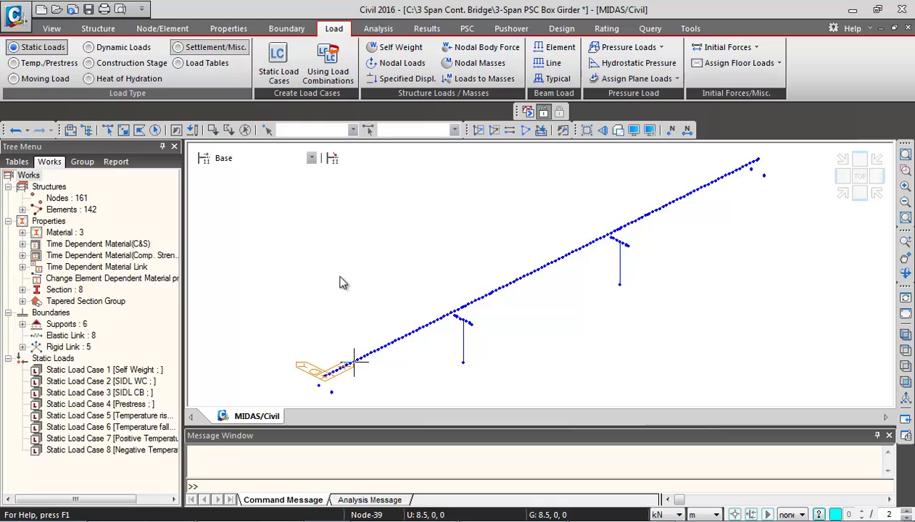
left_click(398, 47)
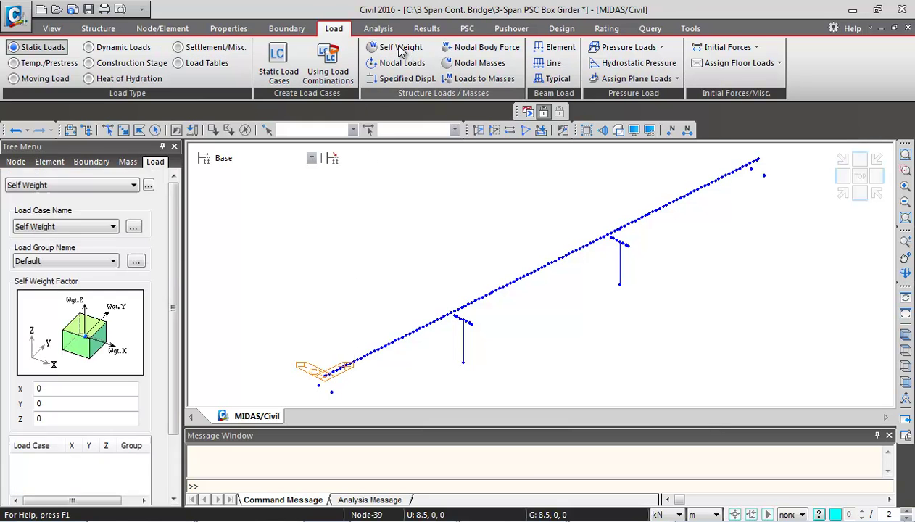
left_click(49, 230)
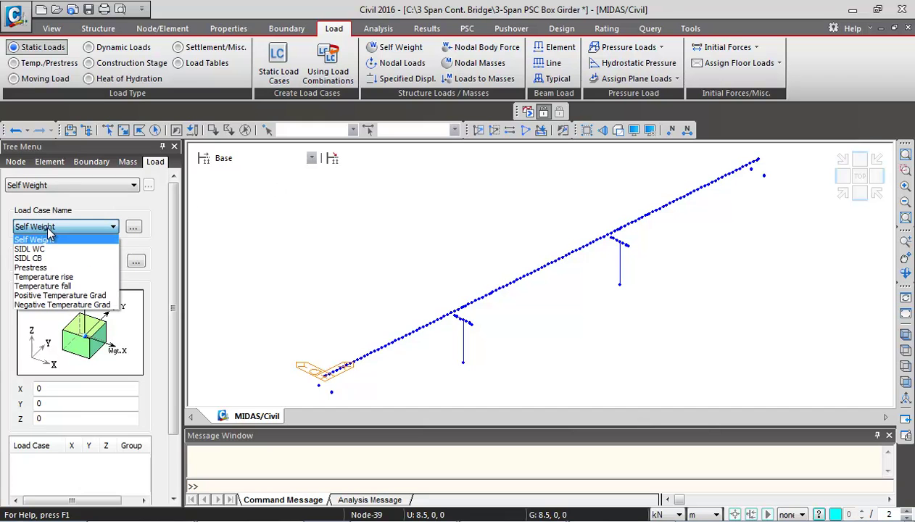
left_click(45, 240)
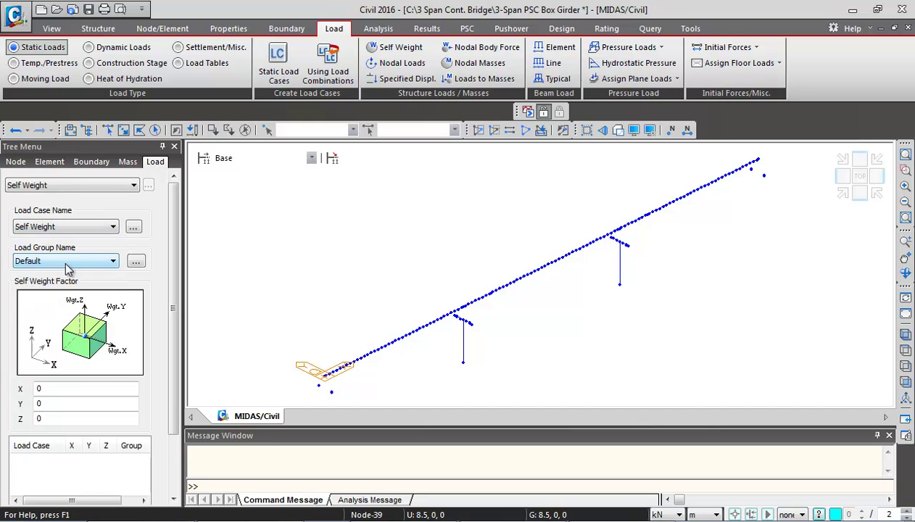
left_click(63, 262)
left_click(38, 284)
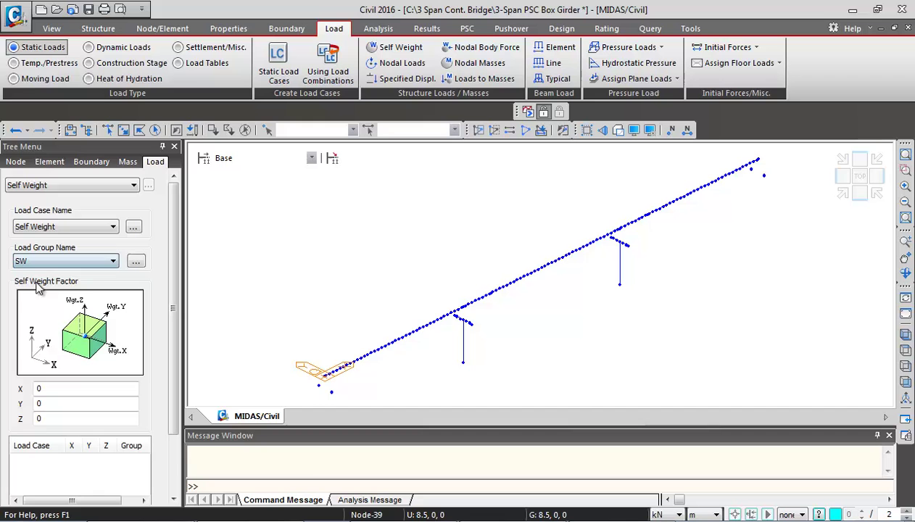
scroll(173, 220, "down", 2)
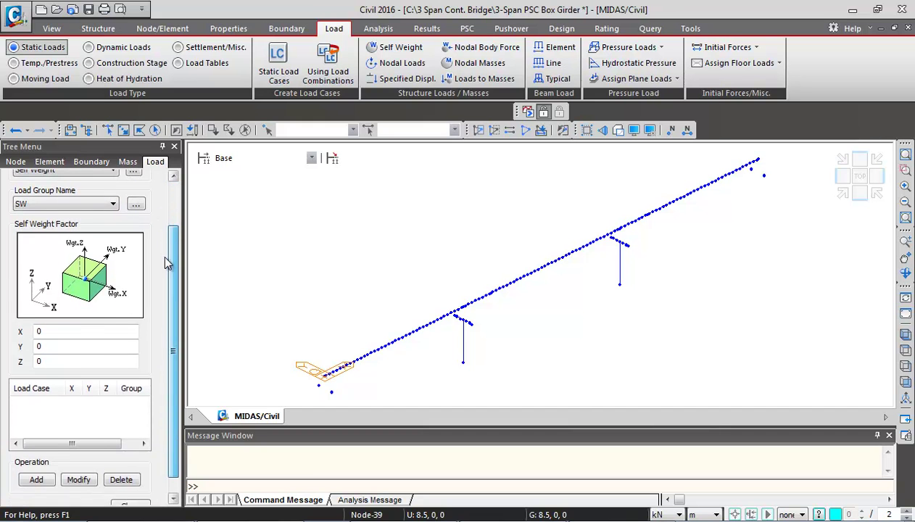
key("Tab")
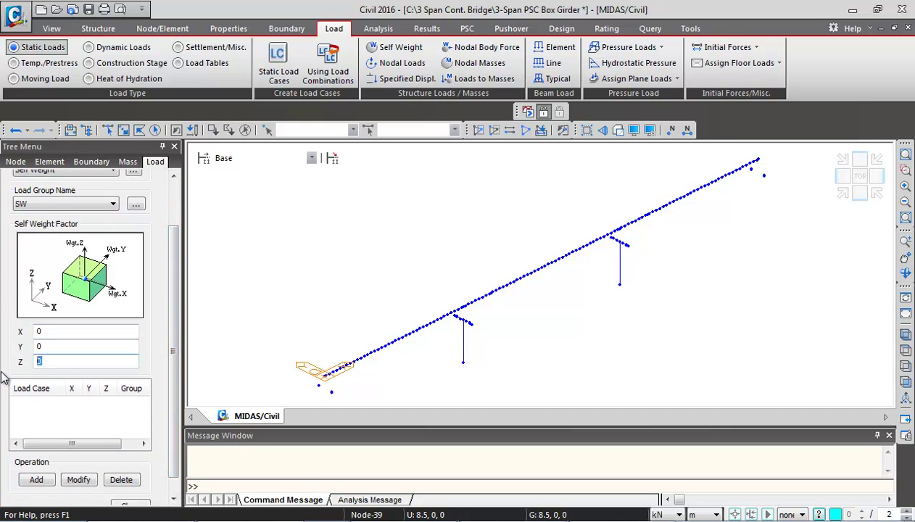
type("-1")
left_click(40, 480)
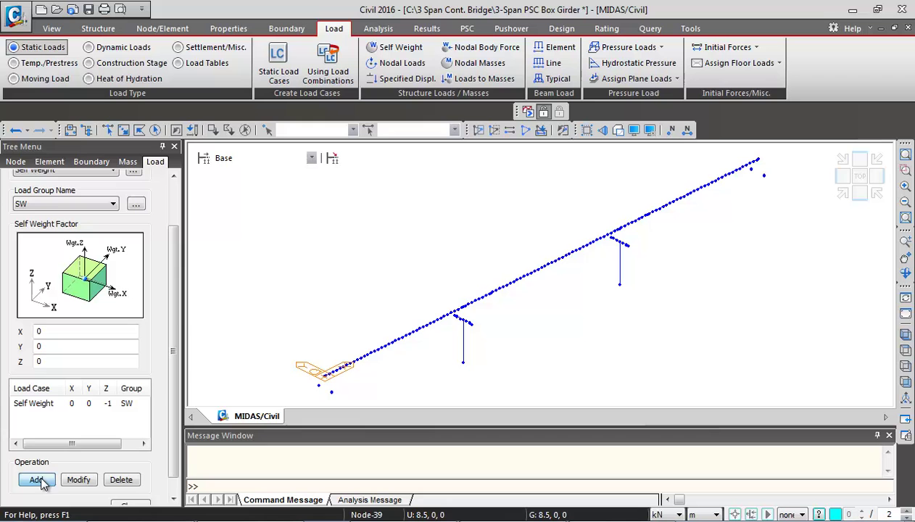
scroll(173, 327, "down", 1)
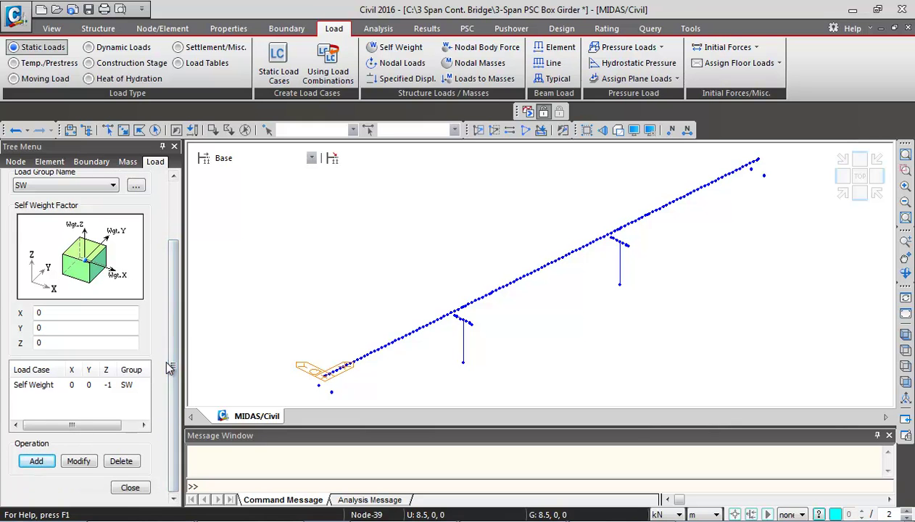
left_click(126, 488)
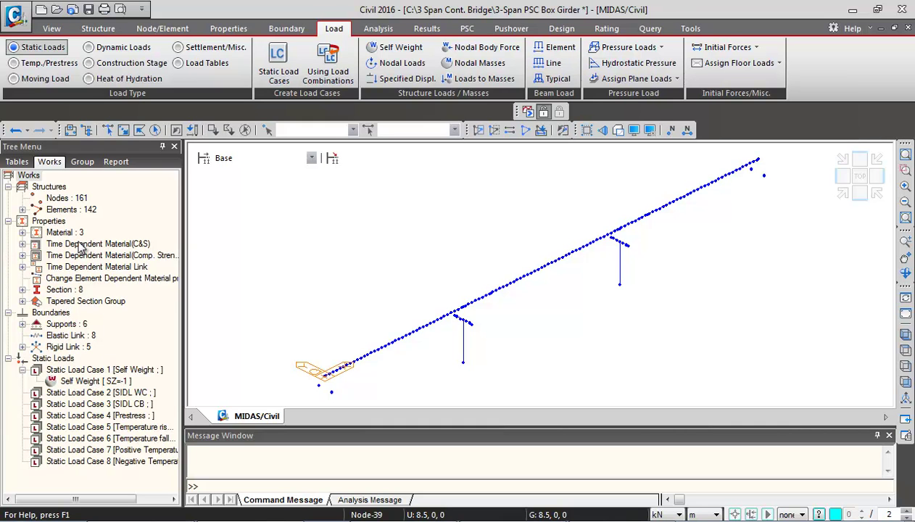
Step: Confirm Self Weight [SZ=-1] is listed under Static Load Case 1 in the Works tree
left_click(101, 381)
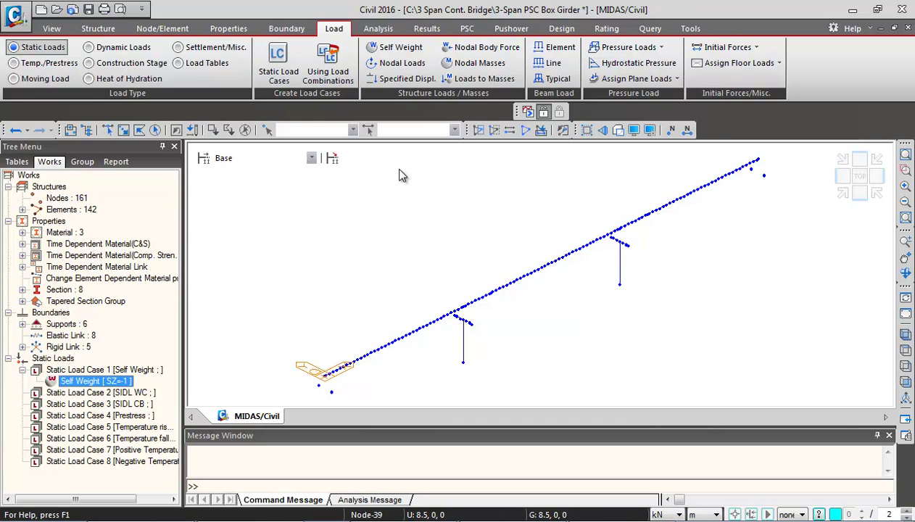
Step: Set up a -16.5 kN/m Global Z uniform beam load under SIDL WC in group SIDL
left_click(552, 48)
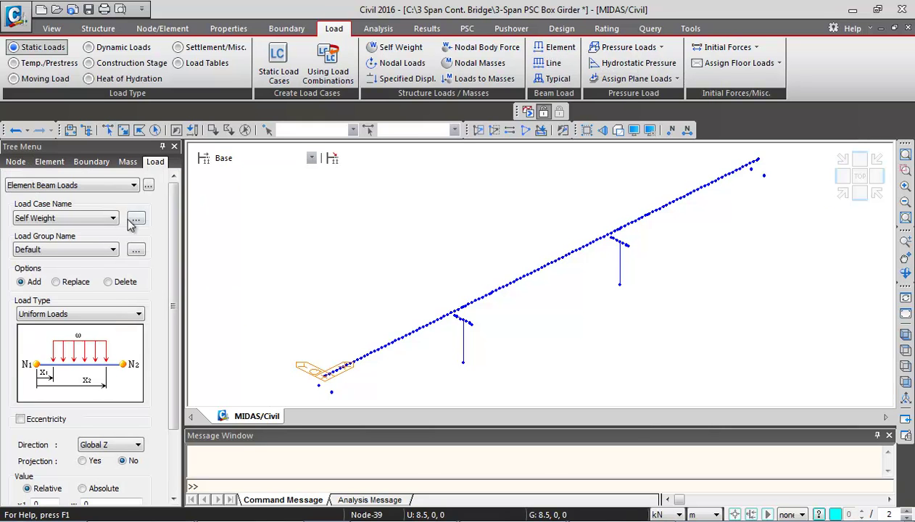
left_click(106, 215)
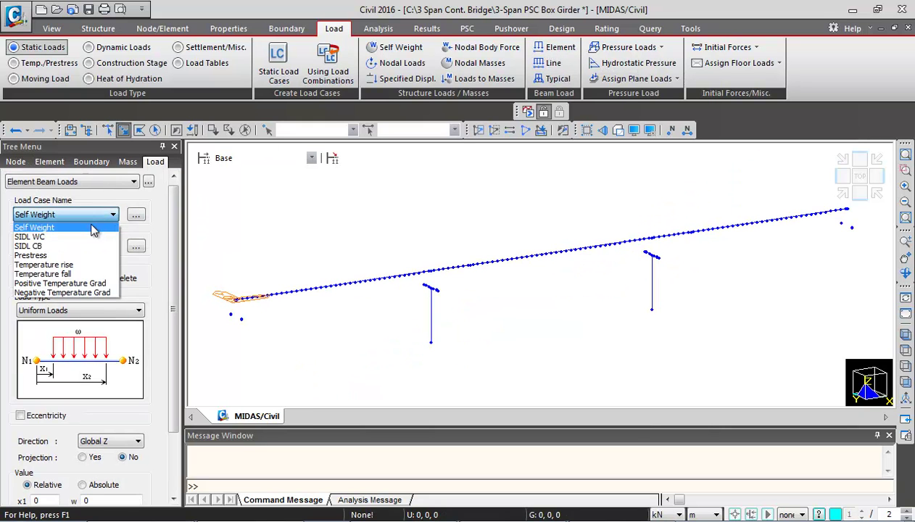
left_click(40, 235)
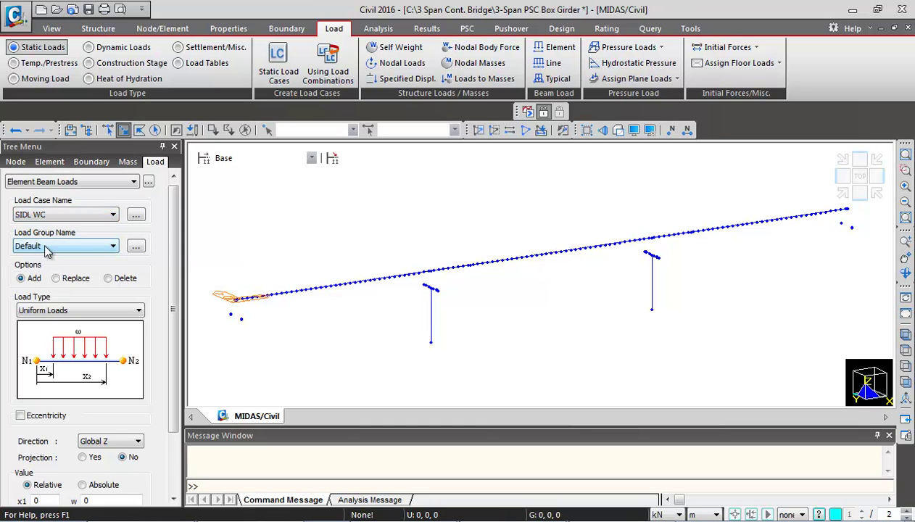
left_click(51, 247)
left_click(28, 268)
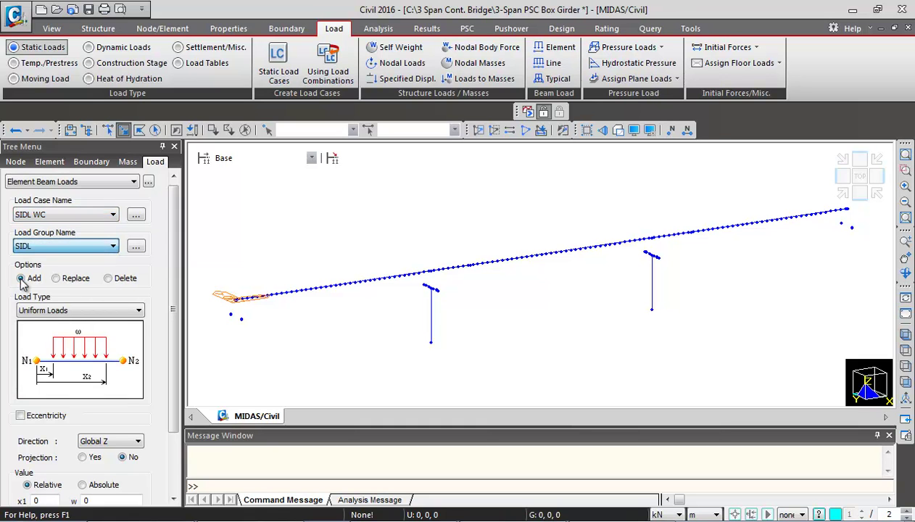
scroll(166, 390, "down", 3)
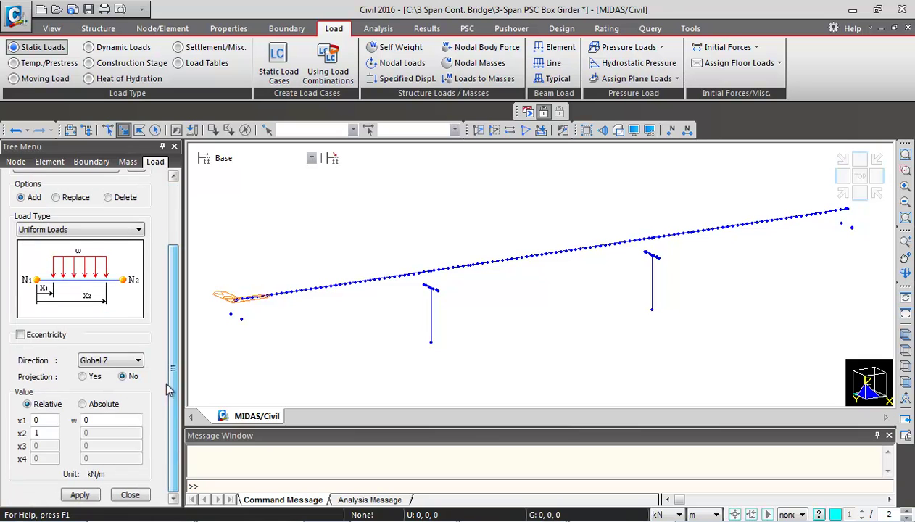
double_click(119, 419)
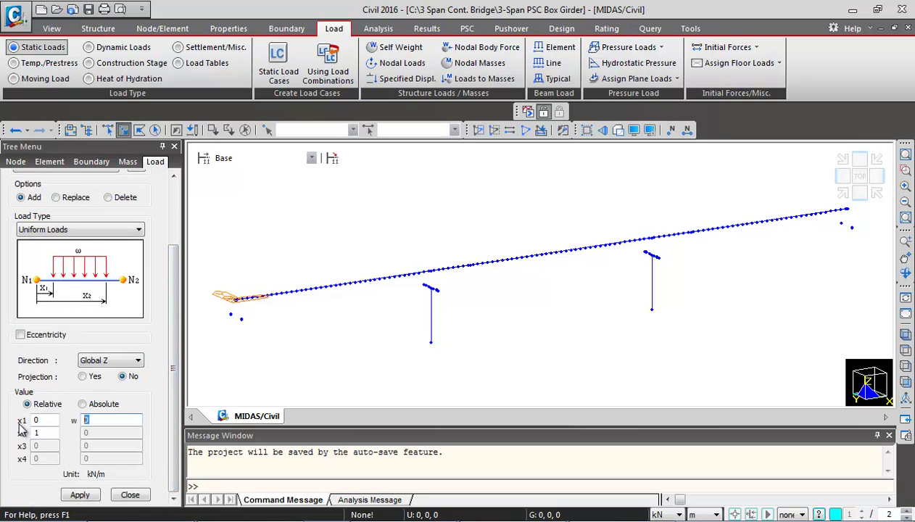
type("-16.5")
Step: Apply the -16.5 kN/m load to all girder elements selected in front view
left_click(80, 495)
left_click(859, 193)
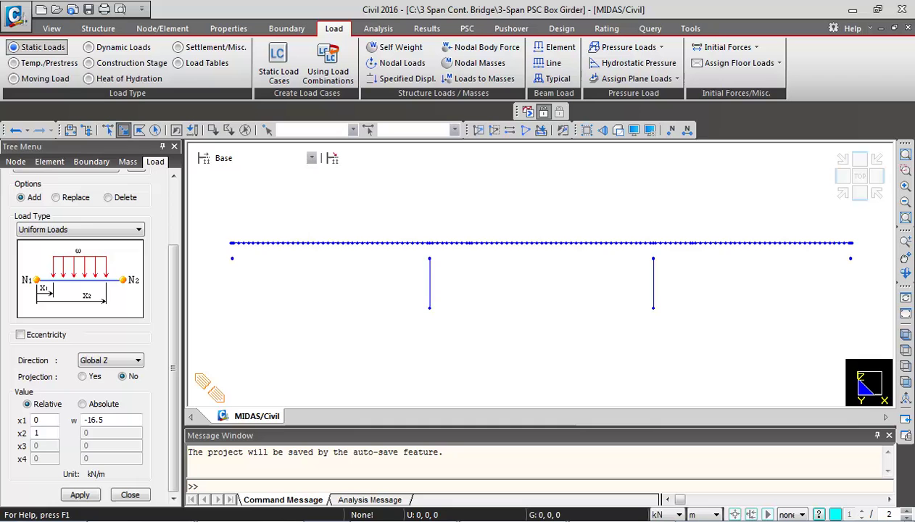
left_click_drag(216, 235, 874, 254)
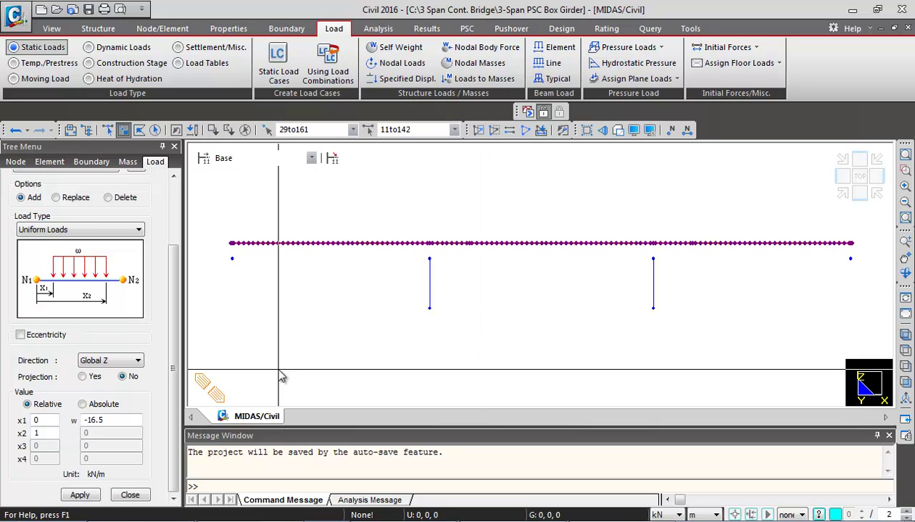
left_click(80, 494)
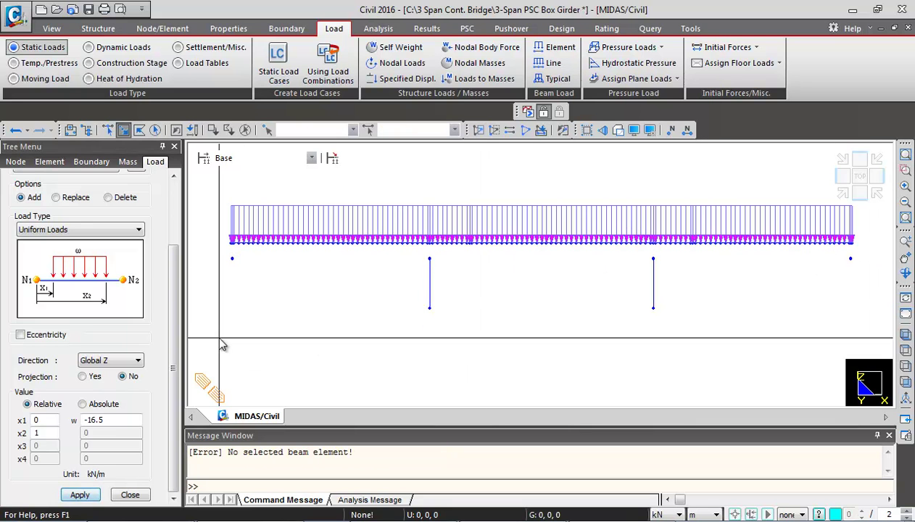
left_click(840, 194)
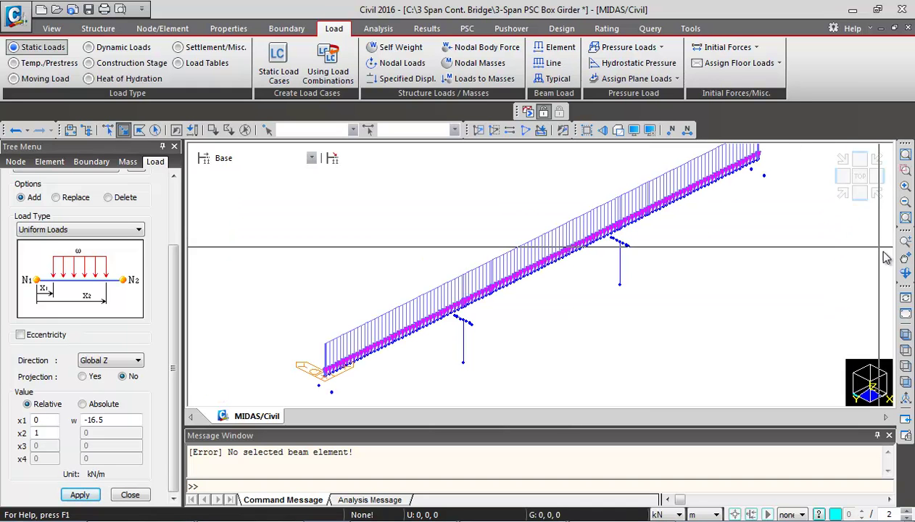
left_click(904, 314)
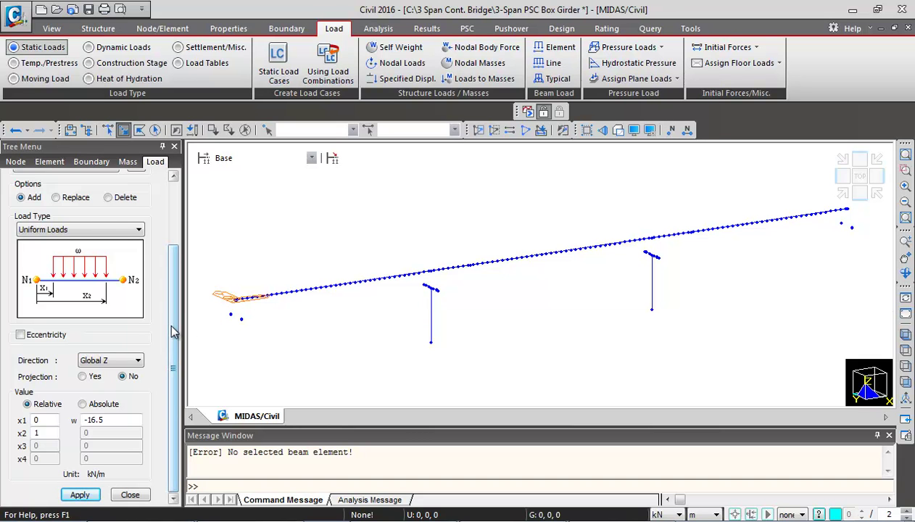
scroll(173, 331, "up", 3)
Step: Switch the beam load input to the SIDL CB case in the SIDL group
left_click(96, 221)
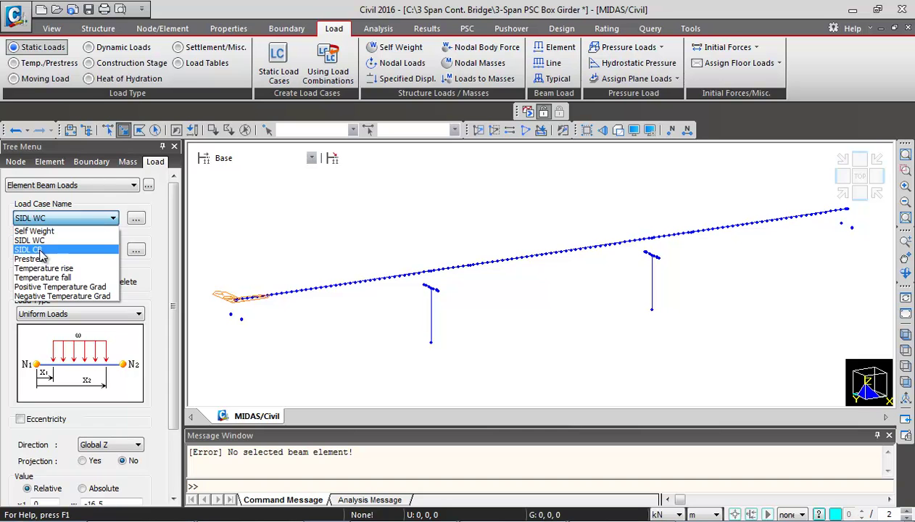
left_click(40, 251)
left_click(40, 250)
left_click(21, 280)
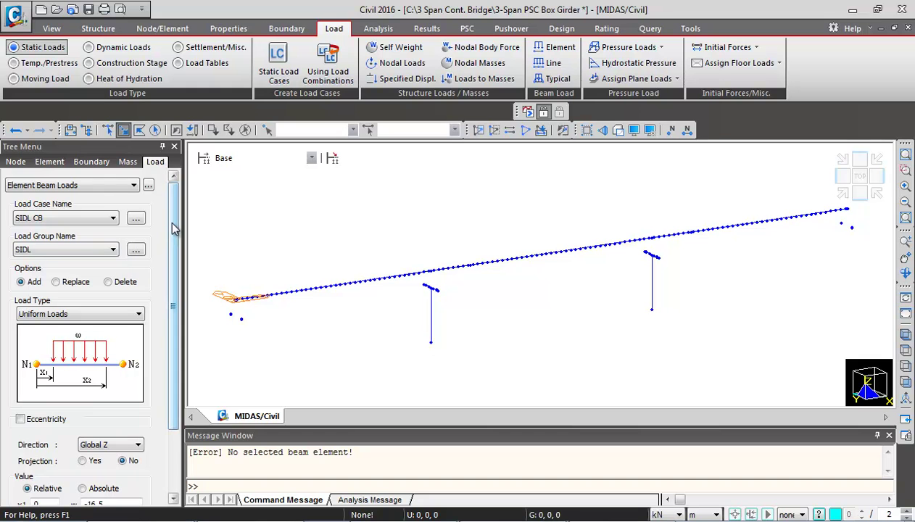
left_click_drag(173, 228, 174, 290)
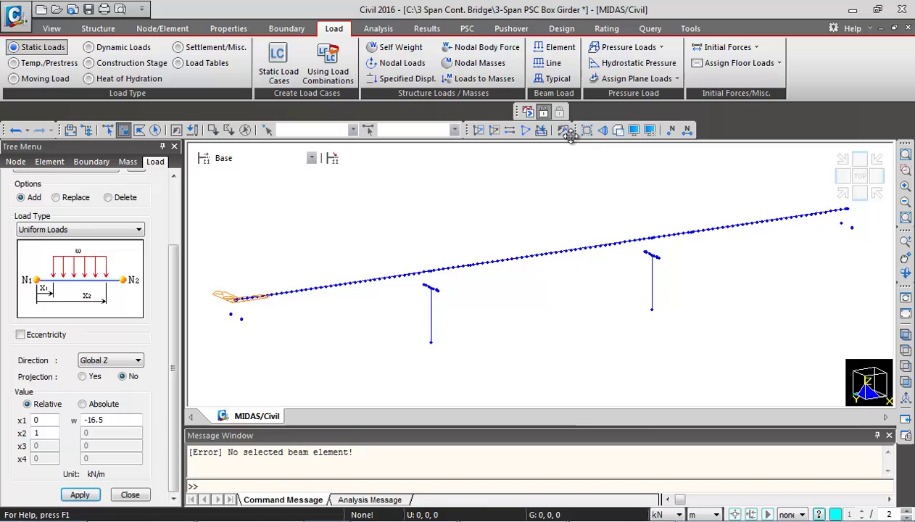
Step: Render the bridge as shaded solids and zoom to the end-on box-girder cross-section
left_click(619, 131)
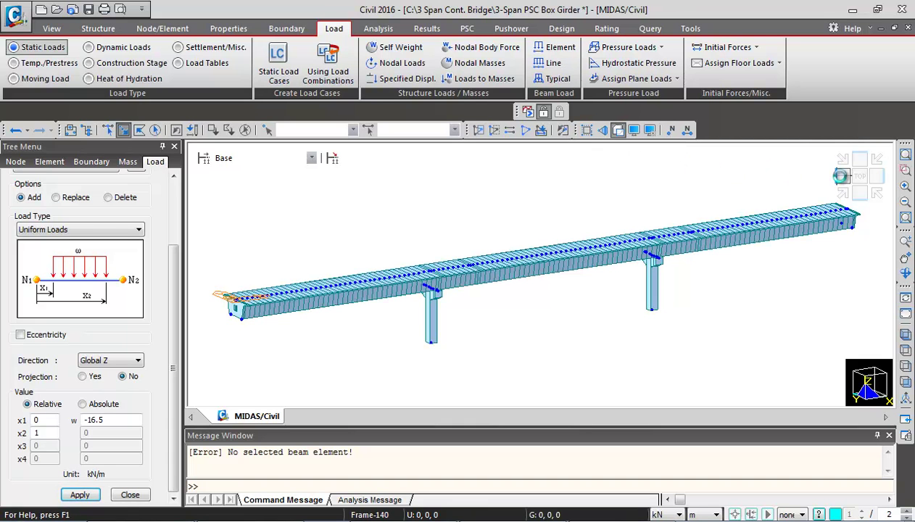
left_click(840, 176)
scroll(542, 259, "up", 2)
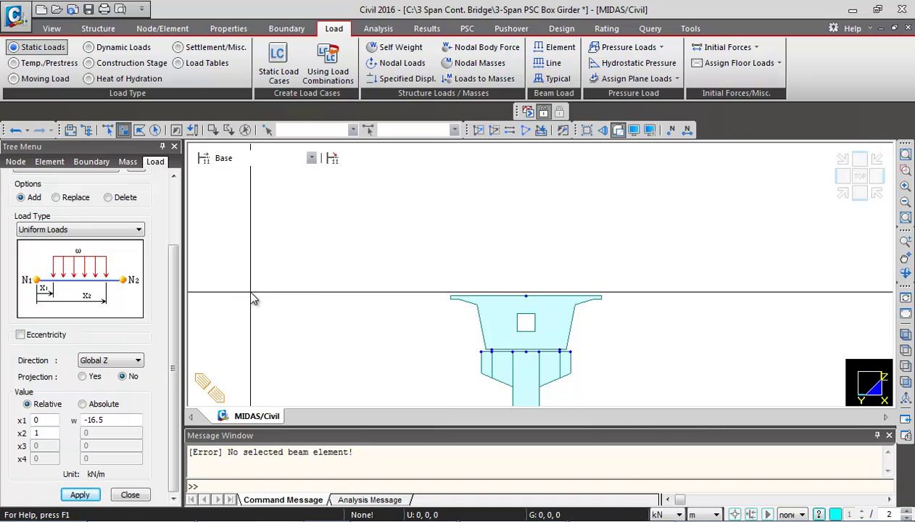
Step: Apply a -8 kN/m SIDL CB girder load with a 4.25 m Local y offset eccentricity
left_click(48, 336)
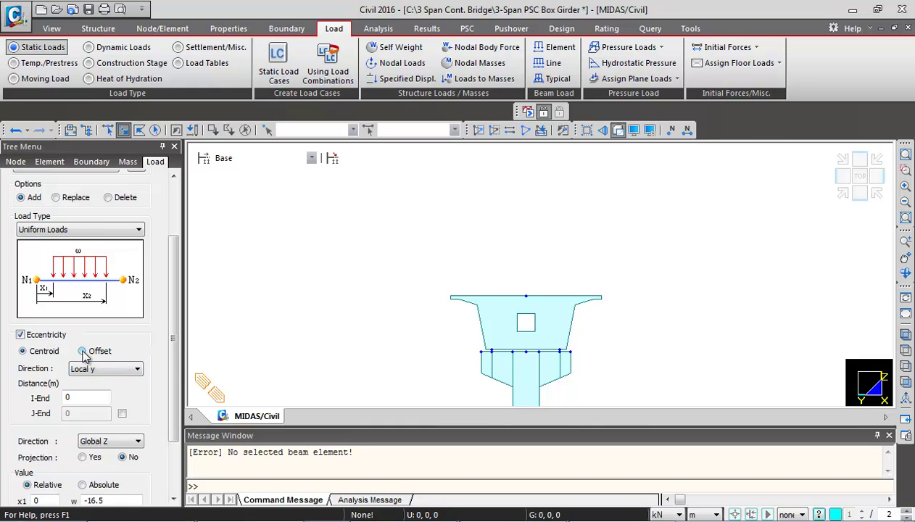
left_click(83, 352)
type("4.25")
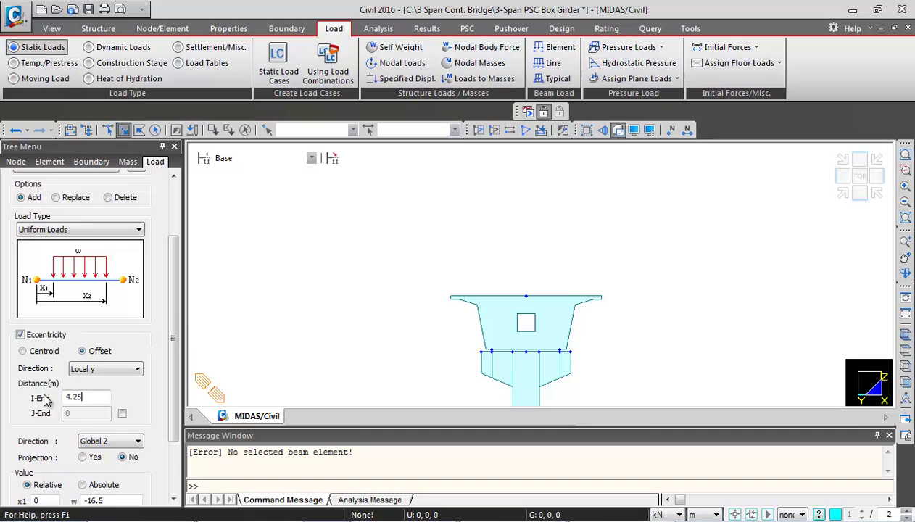
left_click_drag(172, 302, 172, 353)
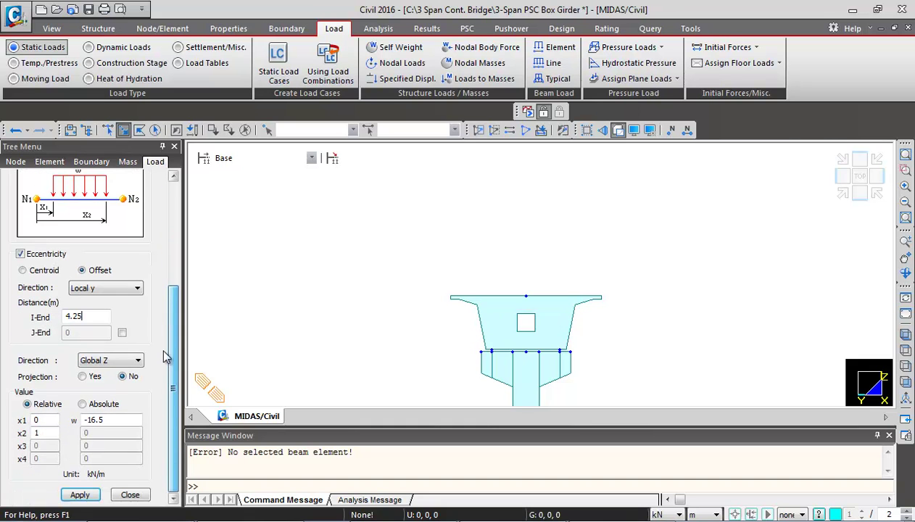
left_click_drag(111, 419, 44, 415)
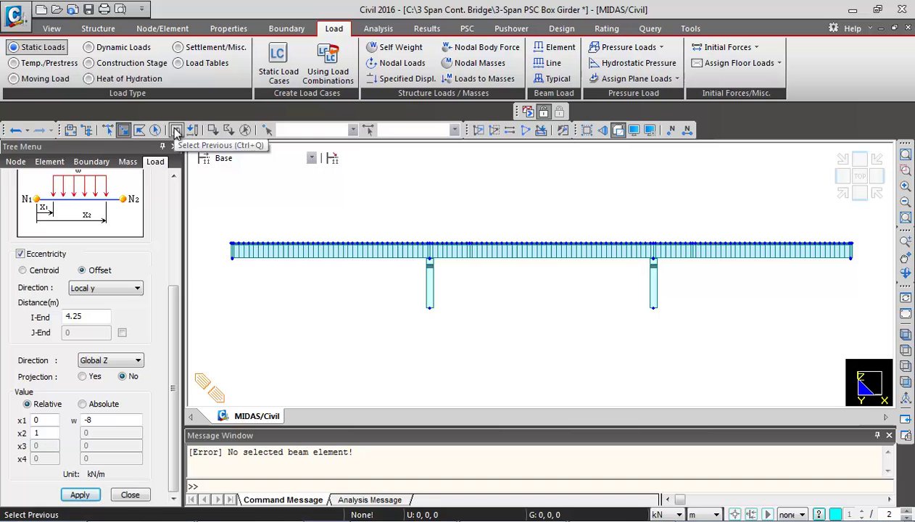
left_click(175, 130)
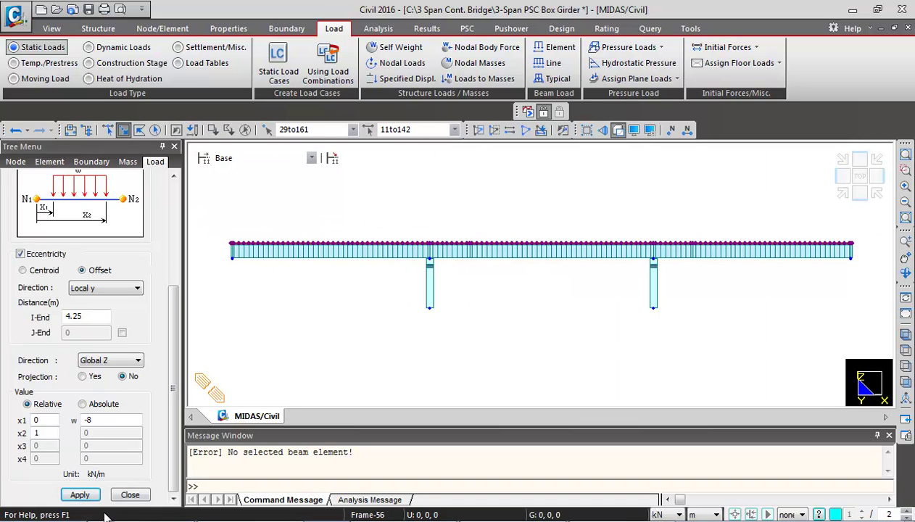
left_click(81, 495)
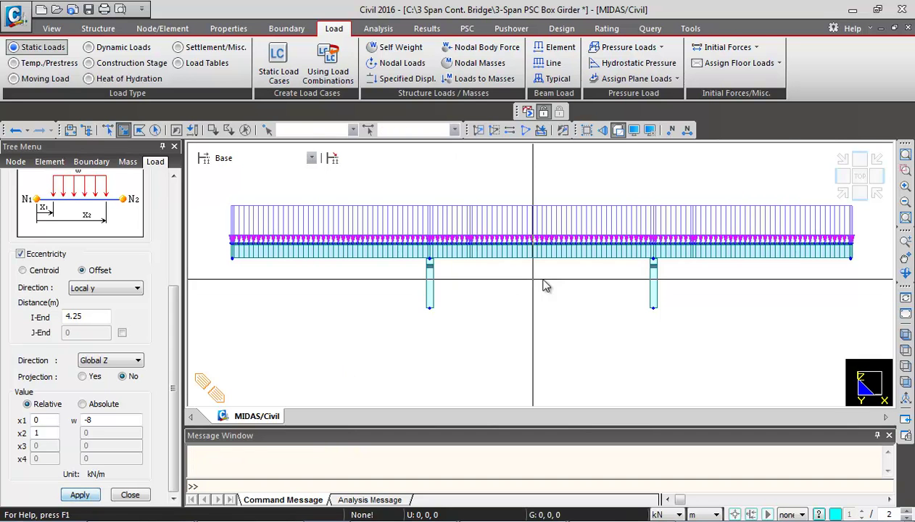
Step: Apply the same -8 kN/m load to the girder at a -4.25 m Local y offset
left_click(843, 190)
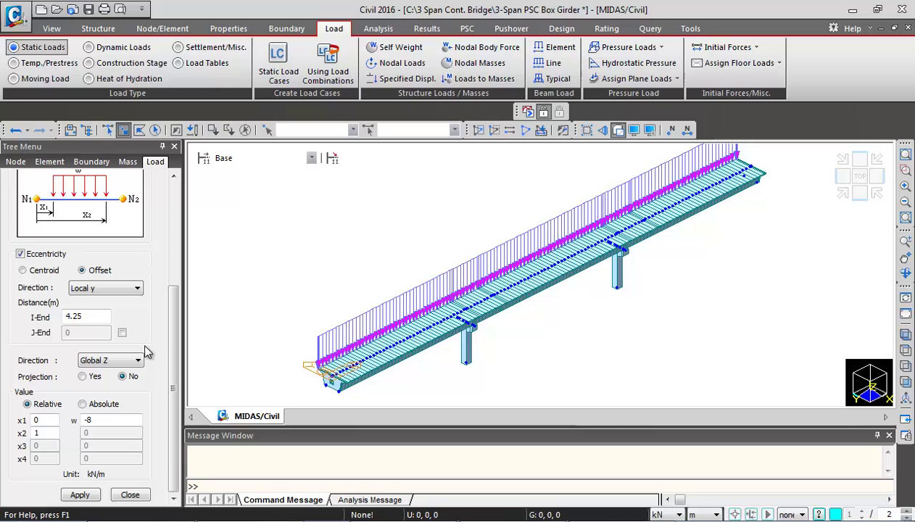
left_click(123, 329)
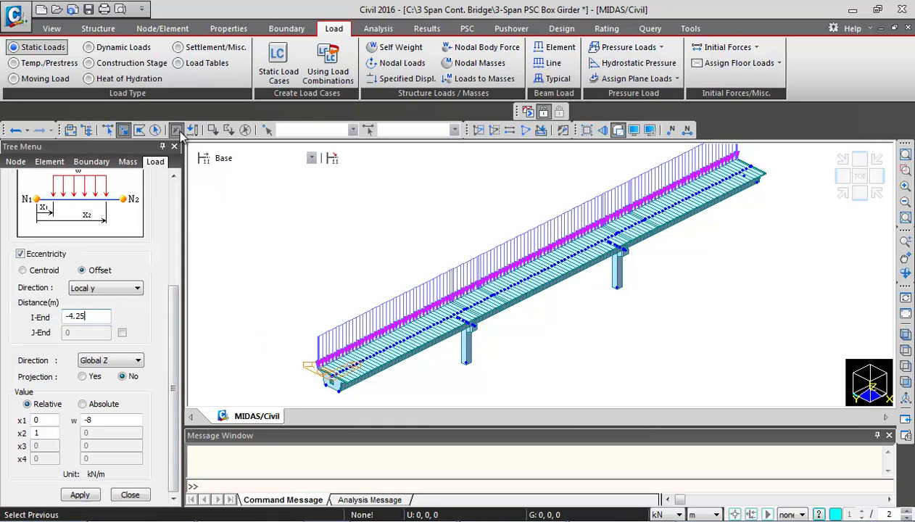
left_click(177, 131)
left_click(79, 495)
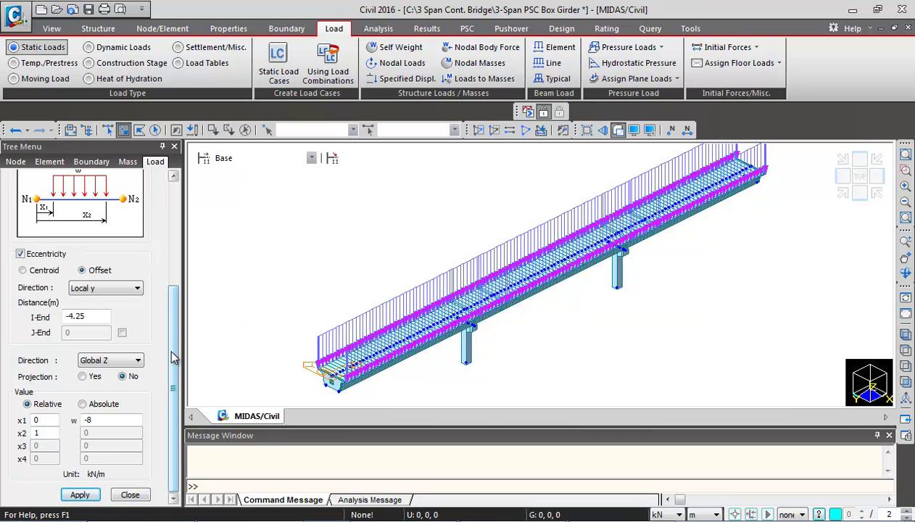
scroll(254, 340, "up", 5)
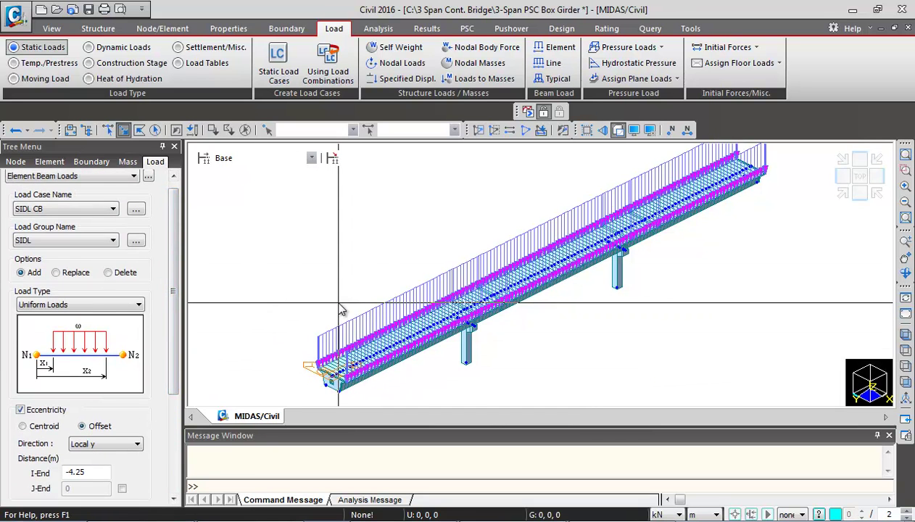